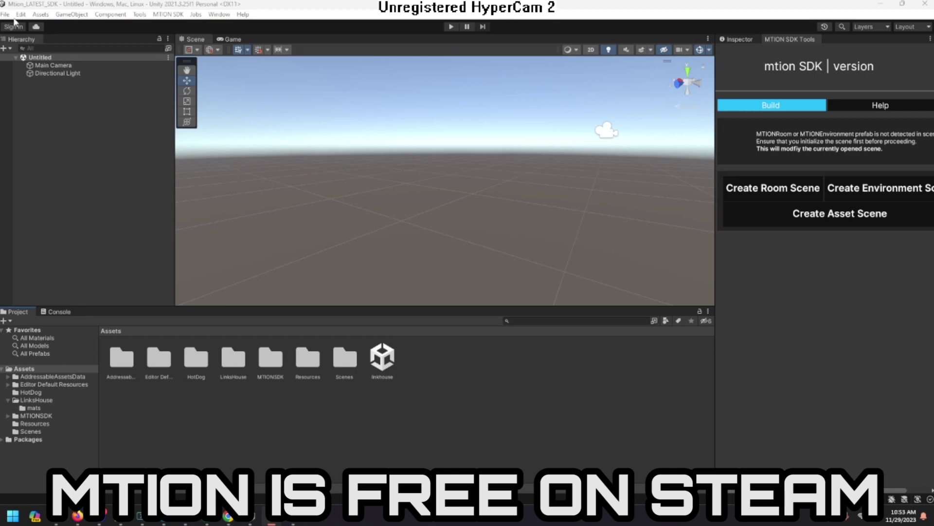
pyautogui.click(6, 15)
pyautogui.click(80, 210)
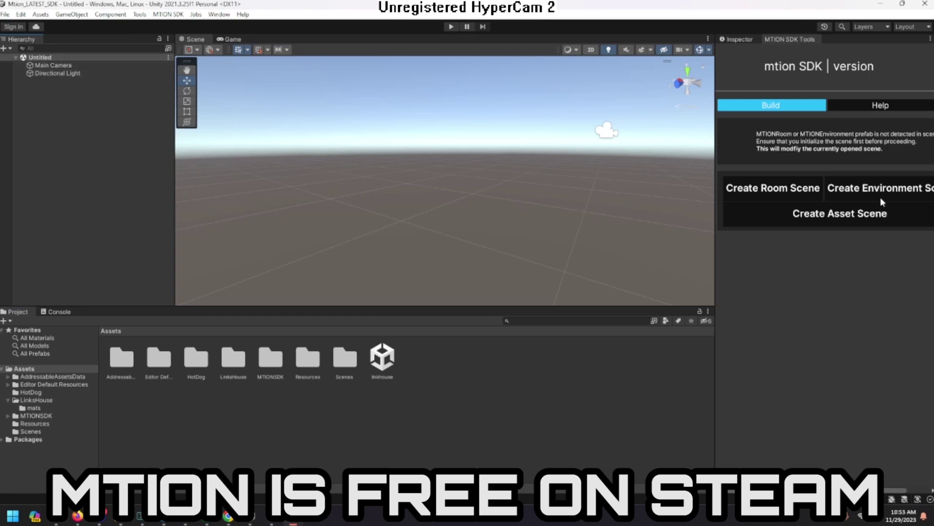
pyautogui.click(6, 15)
pyautogui.click(96, 233)
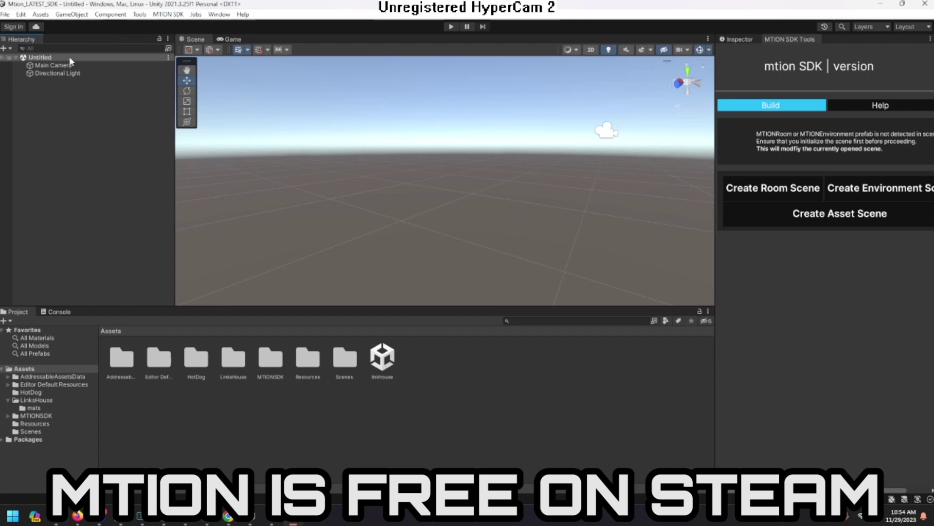
# Step: Create an mtion room scene and nest the LinksHouse model from the LinksHouse folder under MTION ROOM
pyautogui.click(764, 190)
pyautogui.moveTo(471, 130); pyautogui.dragTo(513, 157, button='right')
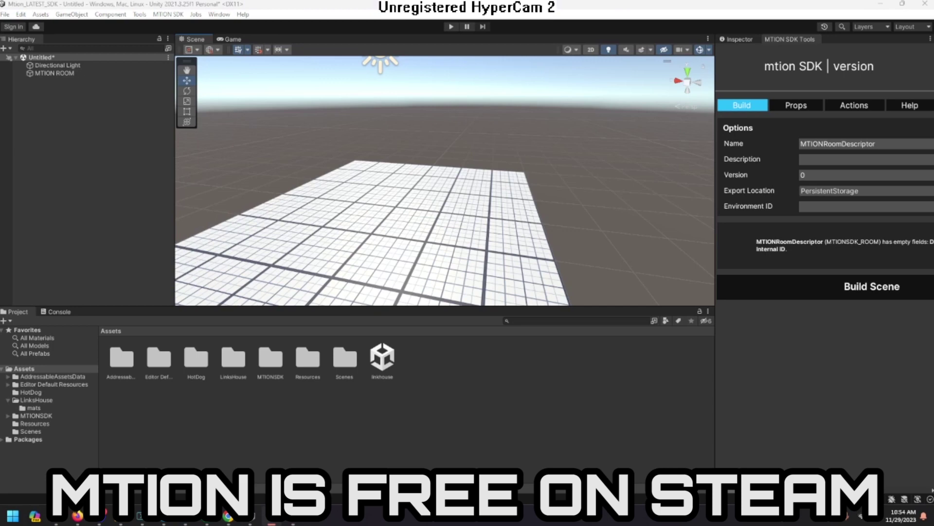
pyautogui.doubleClick(235, 363)
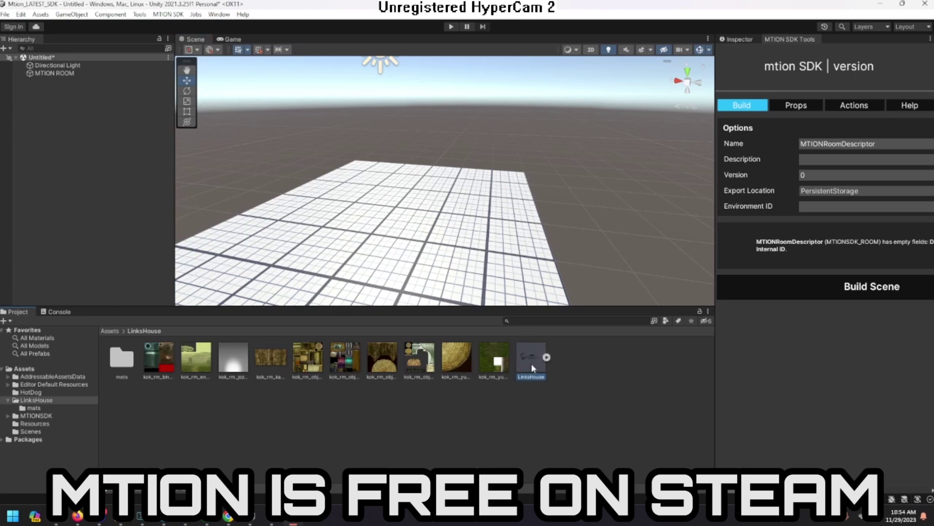
pyautogui.moveTo(532, 367); pyautogui.dragTo(48, 78)
# Step: Raise the LinksHouse model slightly so its wooden floor sits above the room's grid floor
pyautogui.moveTo(501, 172); pyautogui.dragTo(459, 154, button='right')
pyautogui.press('w')
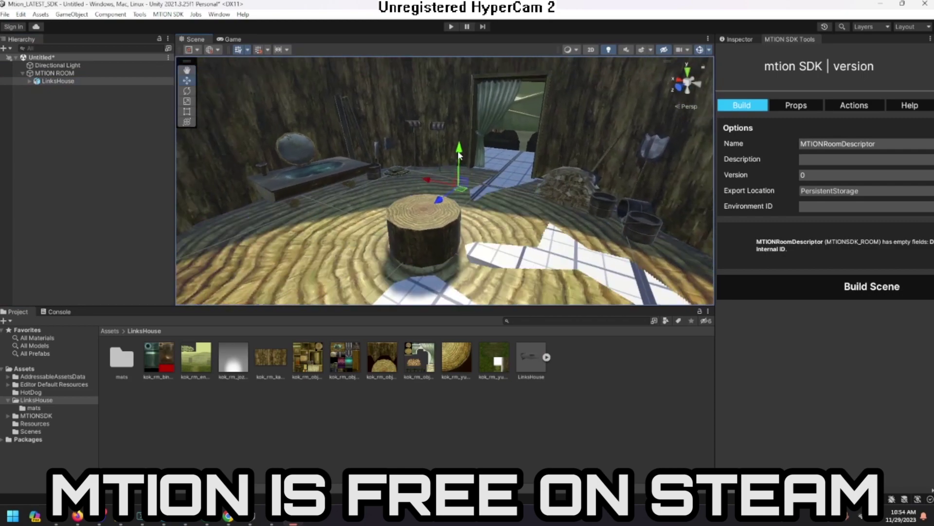
pyautogui.moveTo(459, 154); pyautogui.dragTo(458, 151)
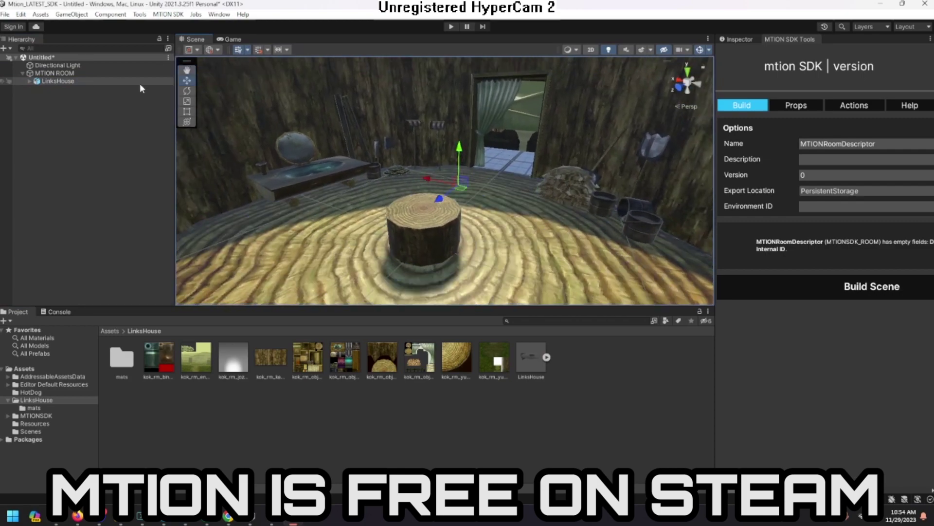
pyautogui.click(536, 370)
pyautogui.click(503, 400)
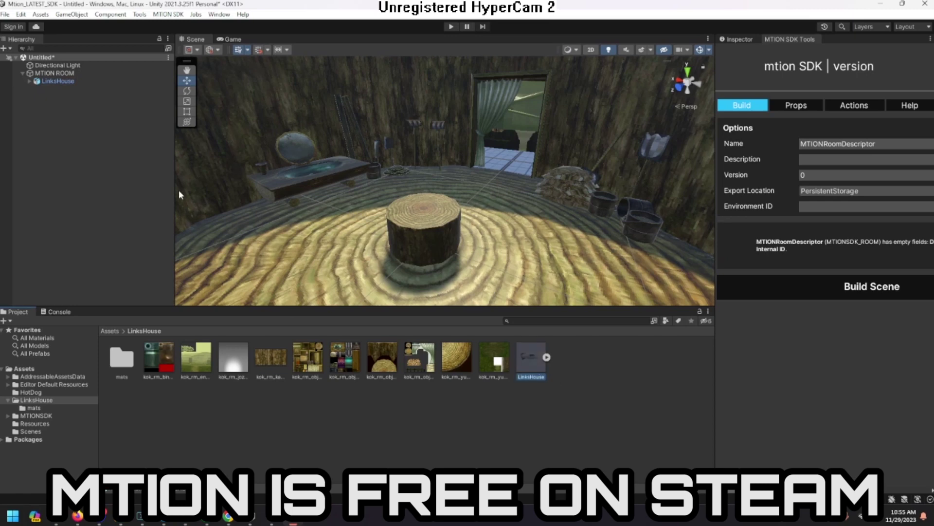
pyautogui.click(66, 74)
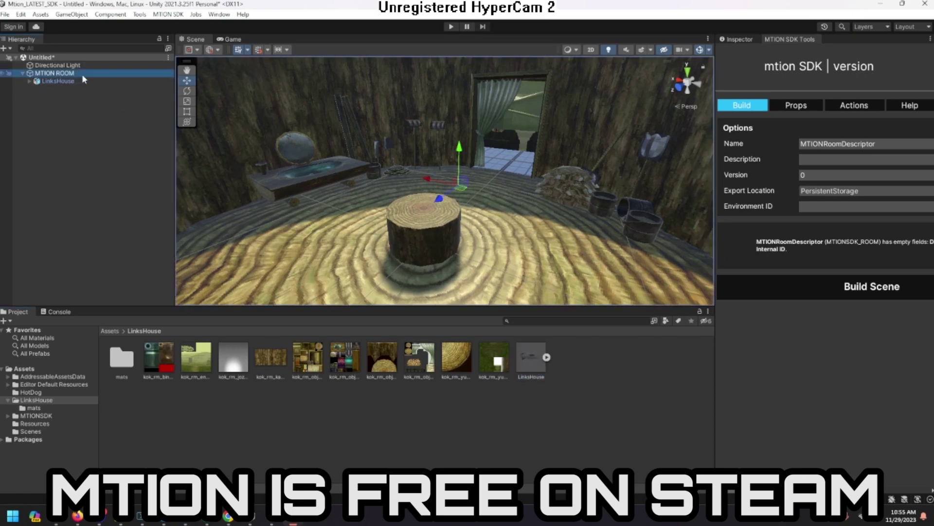
# Step: Reset the LinksHouse model's Y position to 0, and raise it to about 0.007 above the grid floor
pyautogui.click(58, 81)
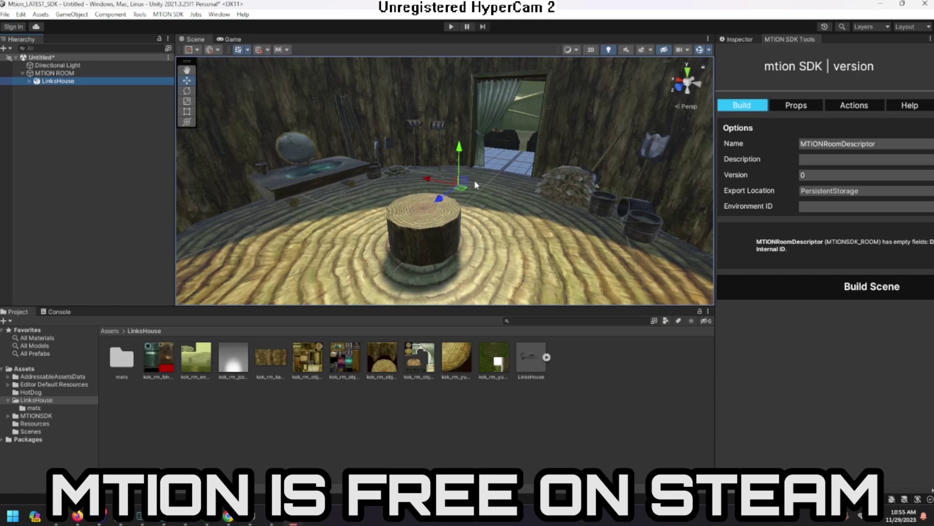
pyautogui.click(738, 39)
pyautogui.click(881, 101)
pyautogui.write('0')
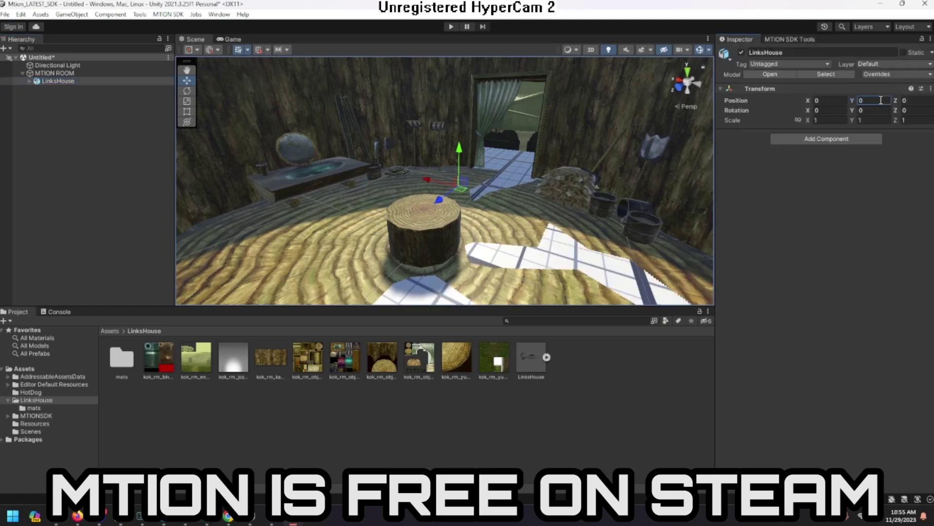
pyautogui.moveTo(459, 151); pyautogui.dragTo(459, 148)
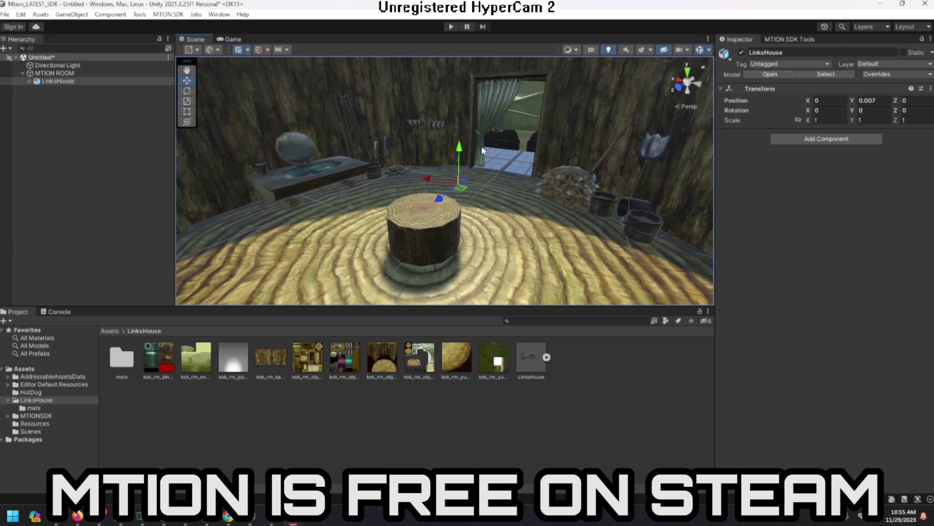
# Step: Examine the shared import settings of all the textures in the LinksHouse folder
pyautogui.click(161, 359)
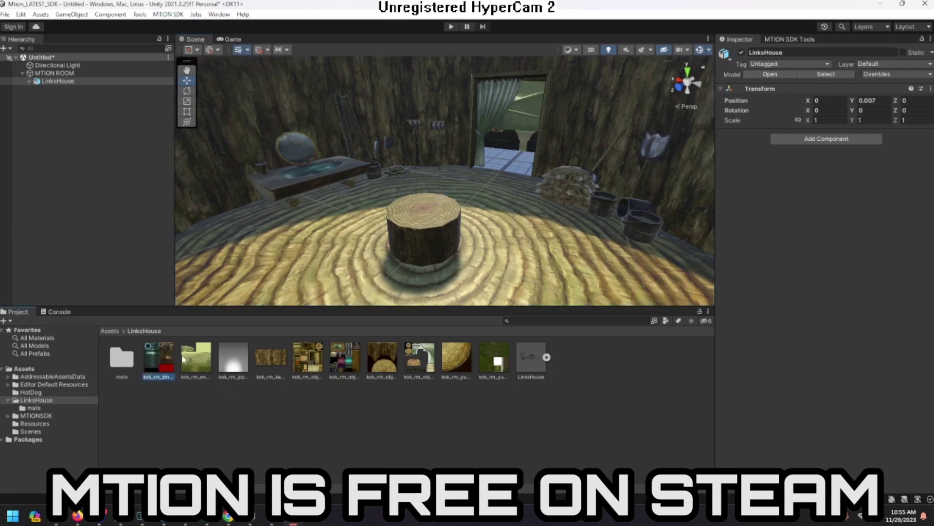
pyautogui.keyDown('shift'); pyautogui.click(482, 360); pyautogui.keyUp('shift')
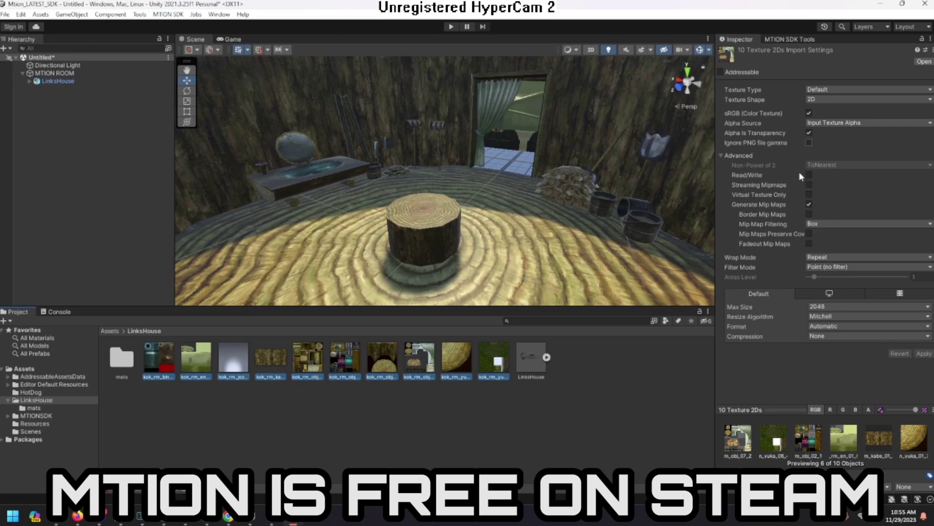
pyautogui.click(298, 432)
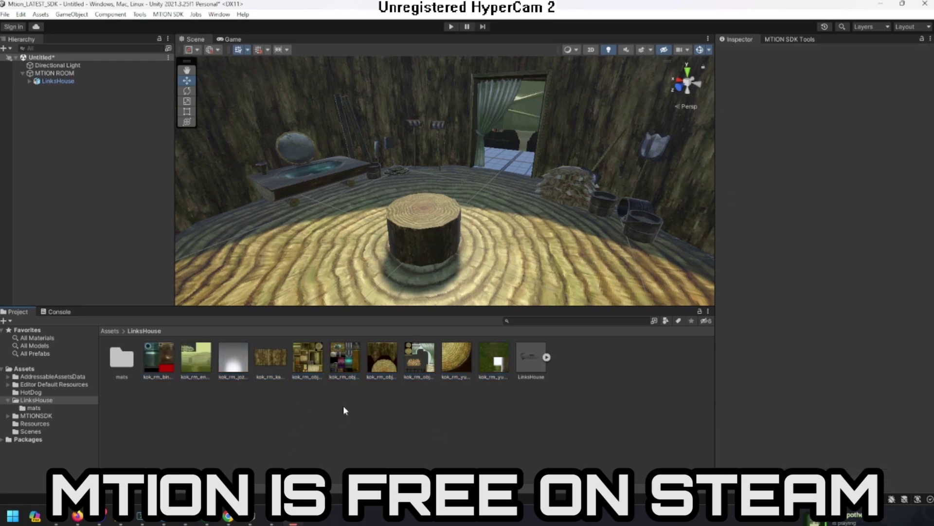
# Step: Examine the shader setting and the available shaders for all the materials in the mats folder
pyautogui.doubleClick(123, 358)
pyautogui.click(127, 361)
pyautogui.keyDown('shift'); pyautogui.click(507, 360); pyautogui.keyUp('shift')
pyautogui.click(830, 61)
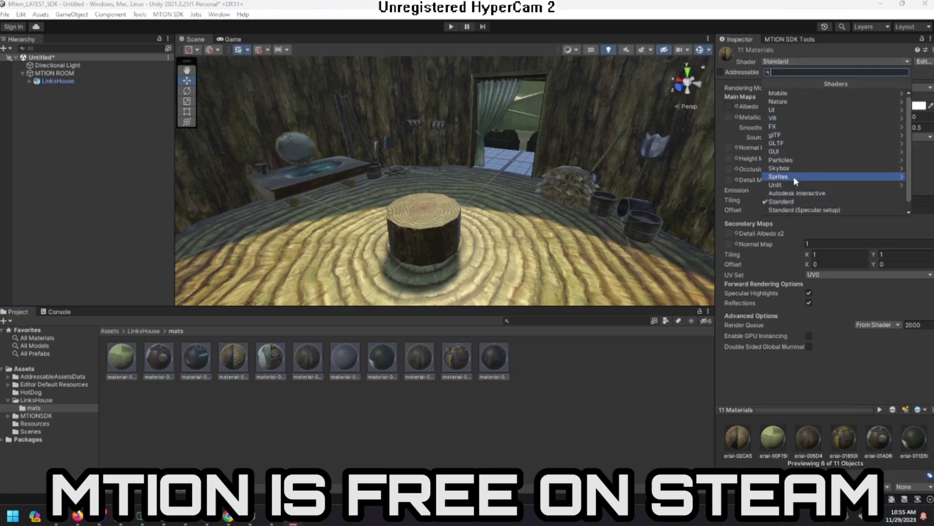
pyautogui.click(830, 47)
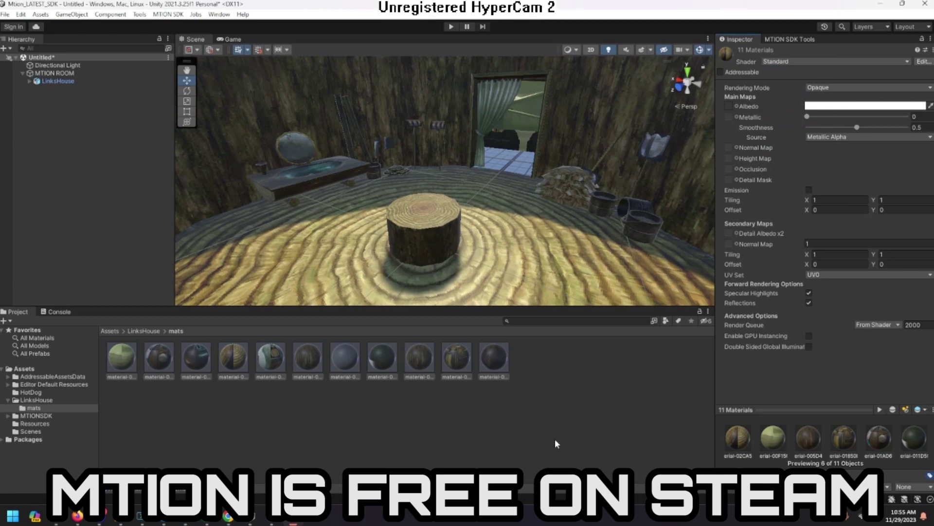
pyautogui.click(125, 157)
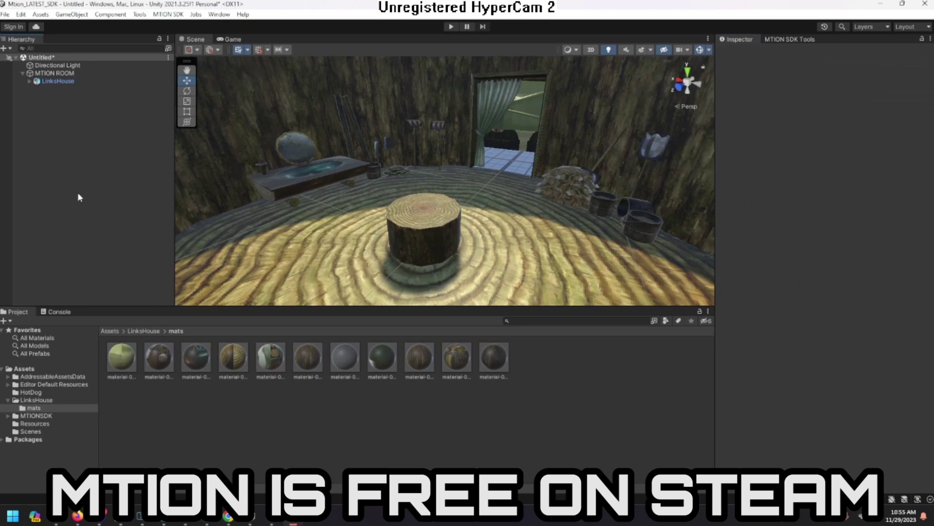
# Step: Name the room "LINKS HOUSE TUTORIAL" and enter the description "toot toot" in the MTION SDK build options
pyautogui.click(806, 38)
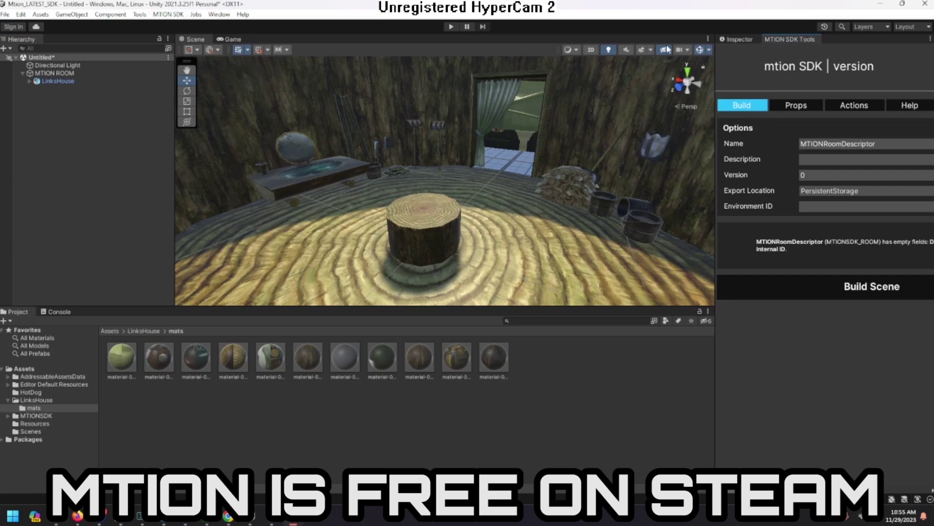
pyautogui.click(183, 15)
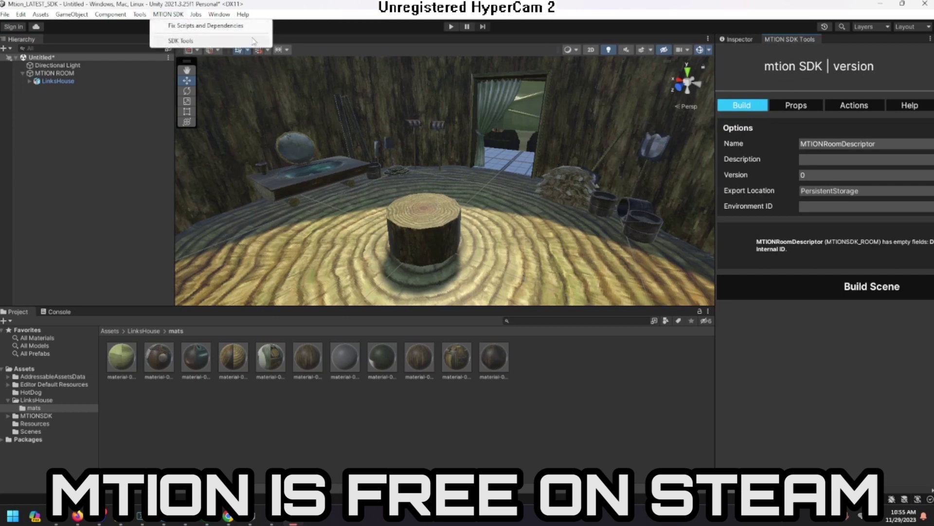
pyautogui.click(803, 39)
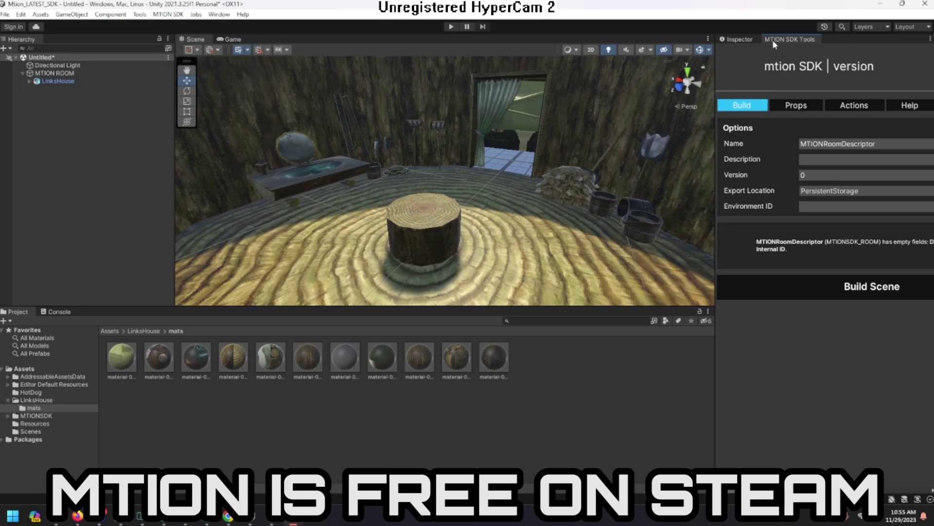
pyautogui.click(854, 149)
pyautogui.write('LINSK')
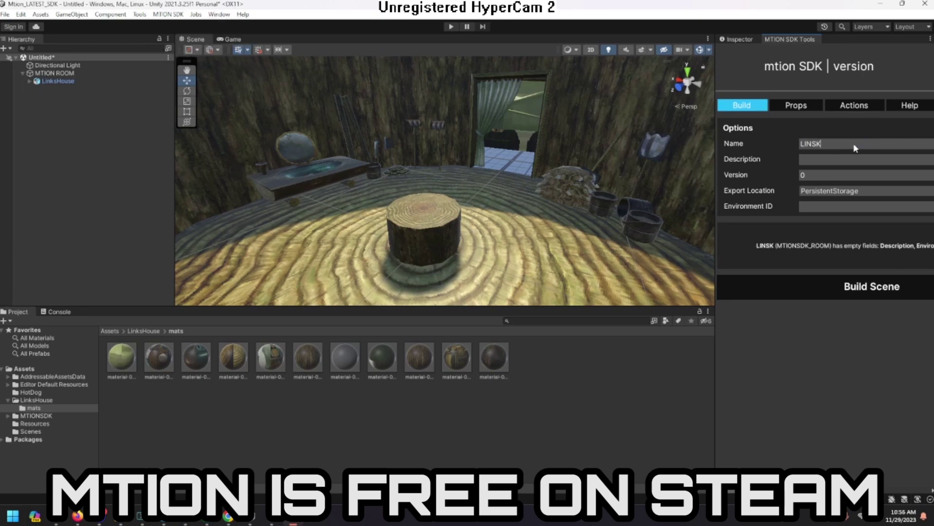
pyautogui.press('BackSpace')
pyautogui.press('BackSpace')
pyautogui.write('KS')
pyautogui.press('BackSpace')
pyautogui.press('BackSpace')
pyautogui.press('BackSpace')
pyautogui.write('KS HOUSE T')
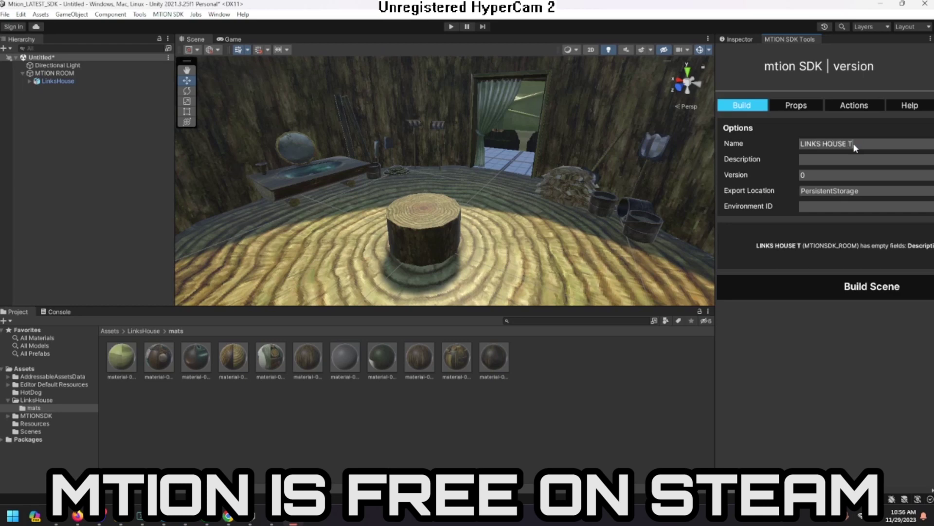
pyautogui.write('UTORIAL')
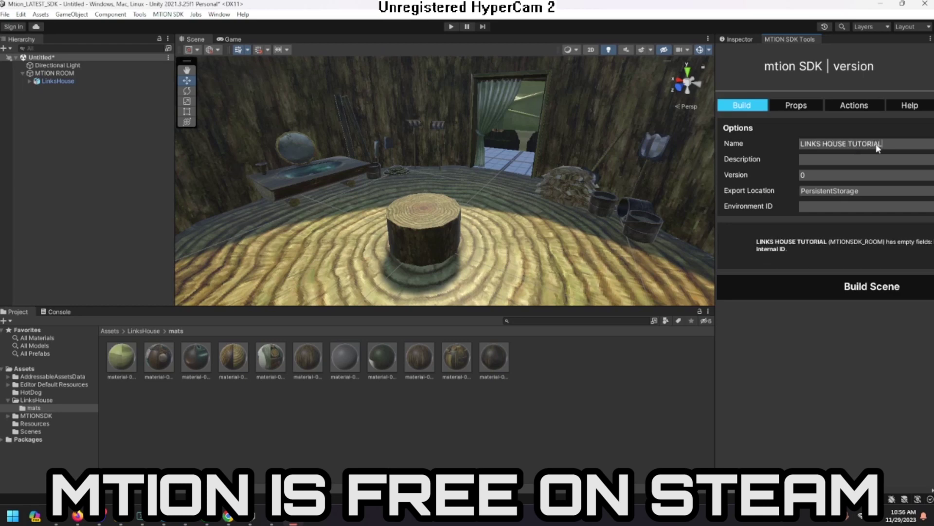
pyautogui.write('toot toot')
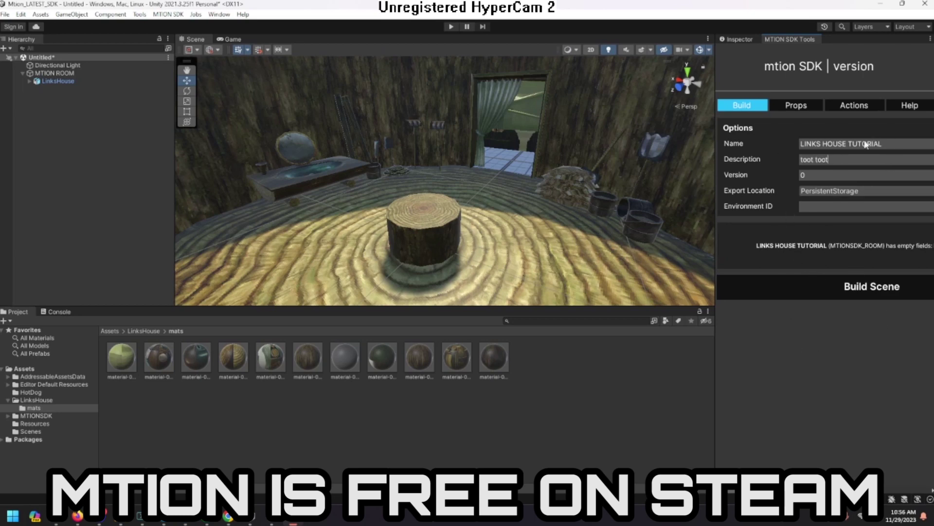
# Step: Build the room scene, saving it in the Assets folder as "linkshousetuytttttt"
pyautogui.click(852, 287)
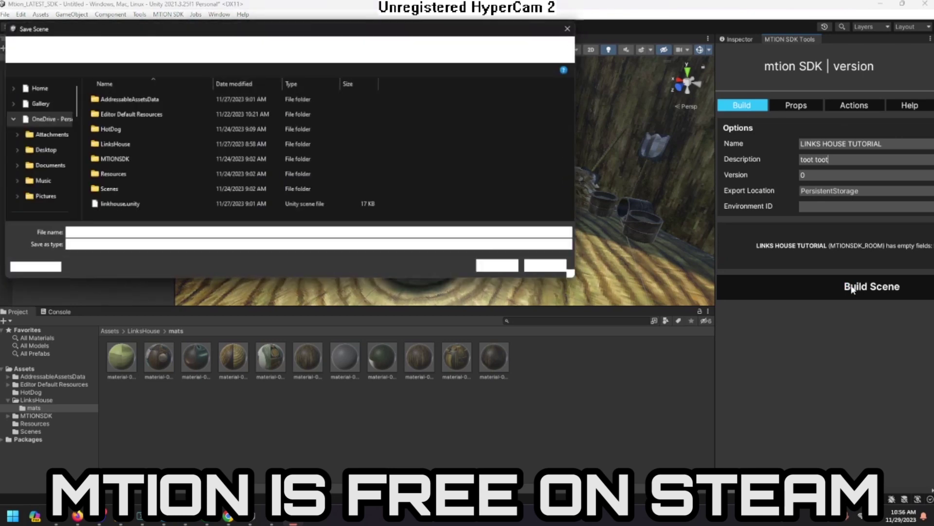
pyautogui.write('lin')
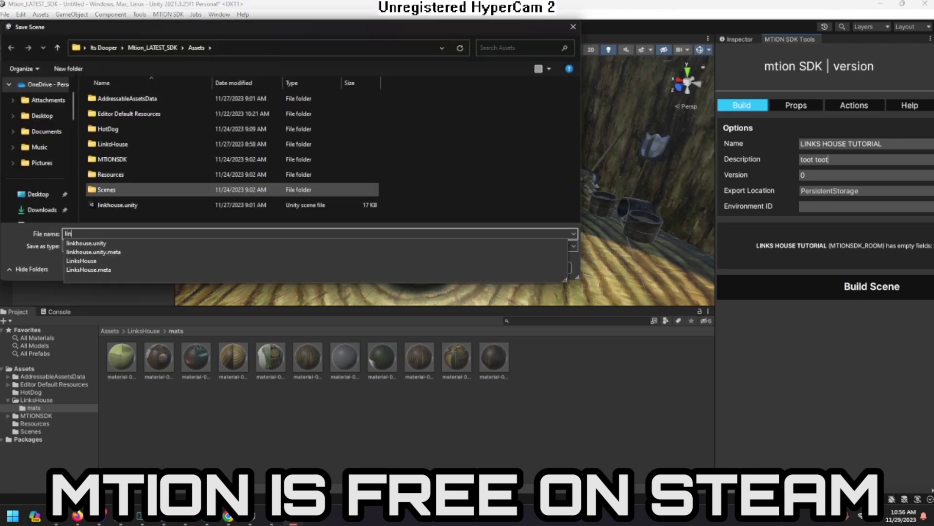
pyautogui.write('kshou')
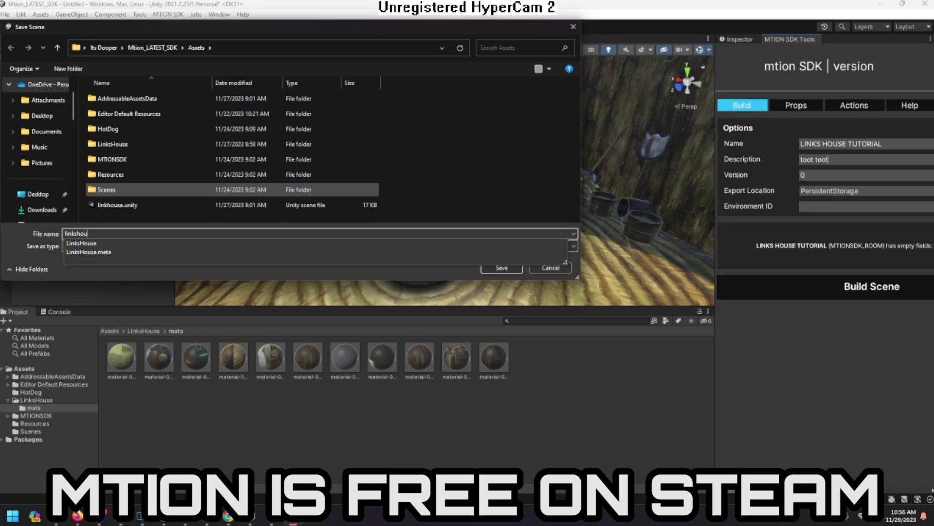
pyautogui.write('setuyttttt')
pyautogui.press('Return')
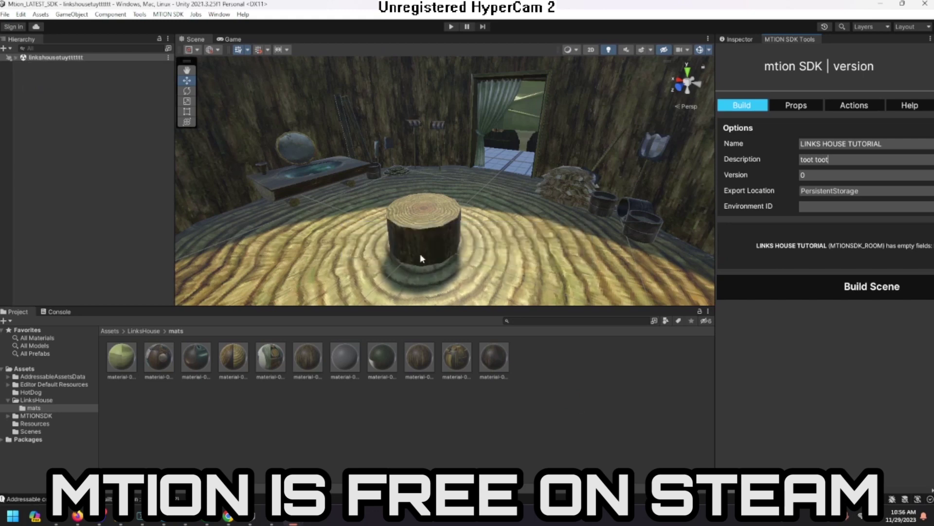
# Step: Switch to mtion studio, create a clubhouse from the LINKS HOUSE TUTORIAL template, and close the preview window
pyautogui.click(8, 57)
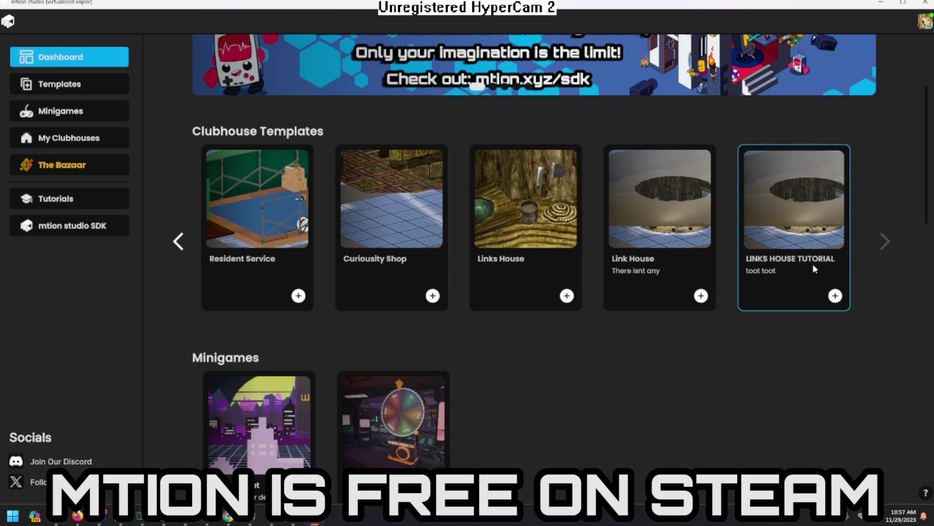
pyautogui.click(777, 224)
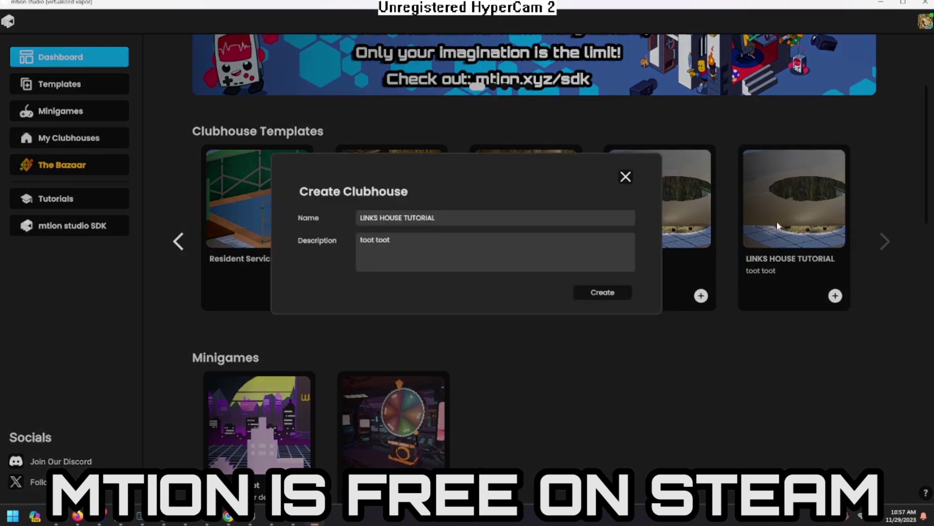
pyautogui.click(600, 293)
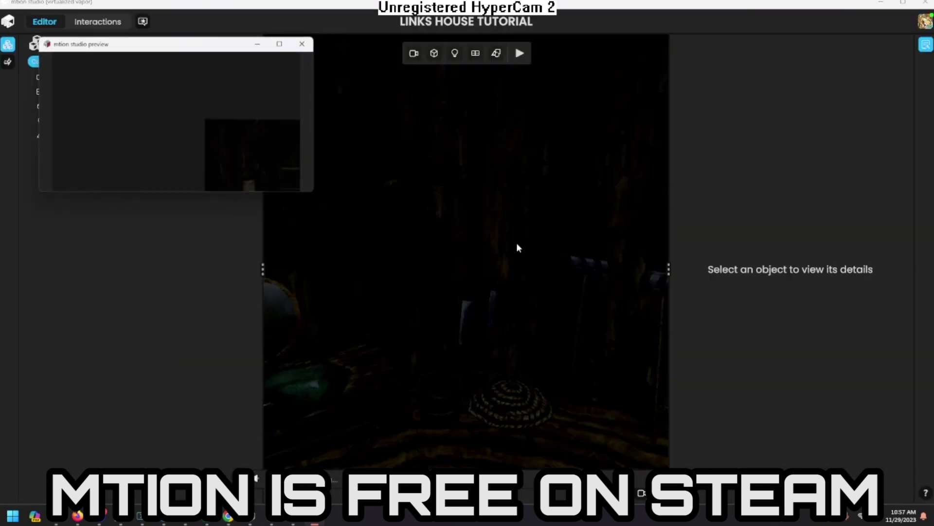
pyautogui.click(309, 47)
pyautogui.moveTo(467, 252); pyautogui.dragTo(360, 368, button='right')
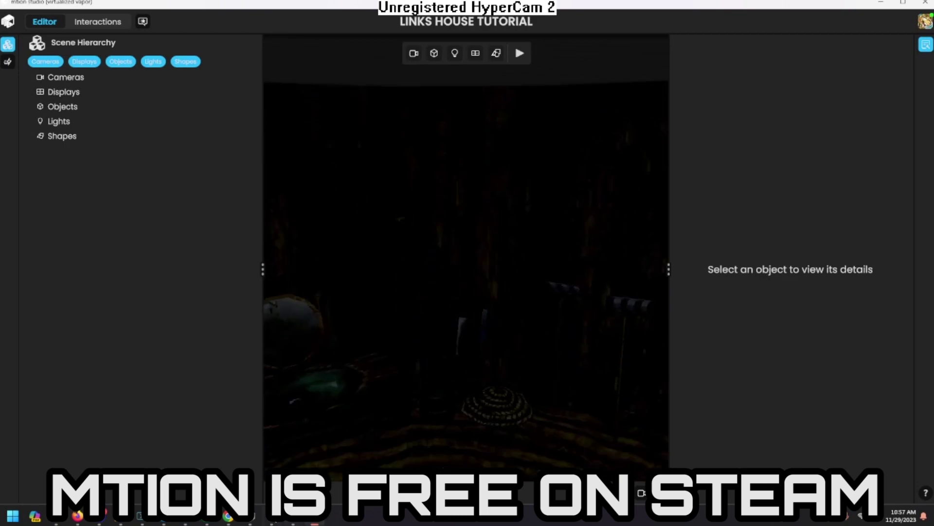
# Step: Switch to Unity to inspect the lighting of the LinksHouse interior, and return to mtion studio
pyautogui.click(269, 516)
pyautogui.moveTo(493, 251); pyautogui.dragTo(457, 194, button='right')
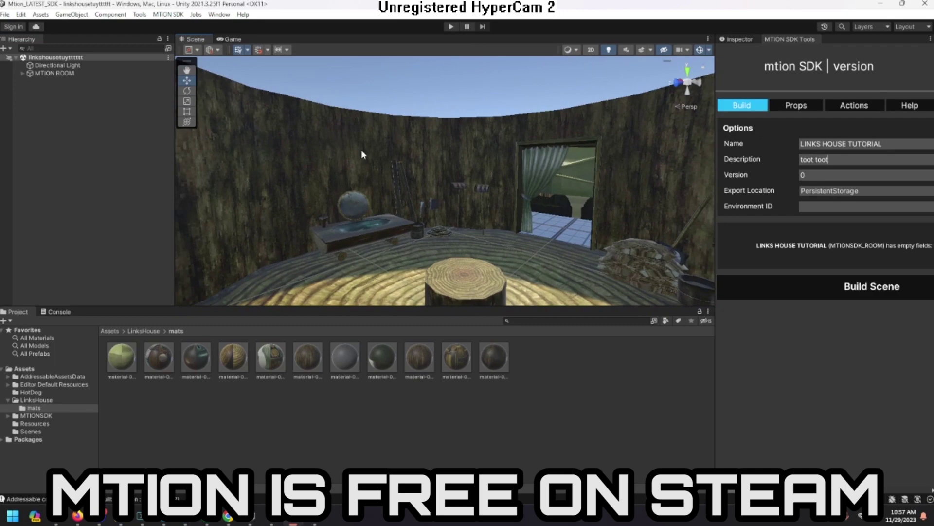
pyautogui.hotkey('alt', 'Tab')
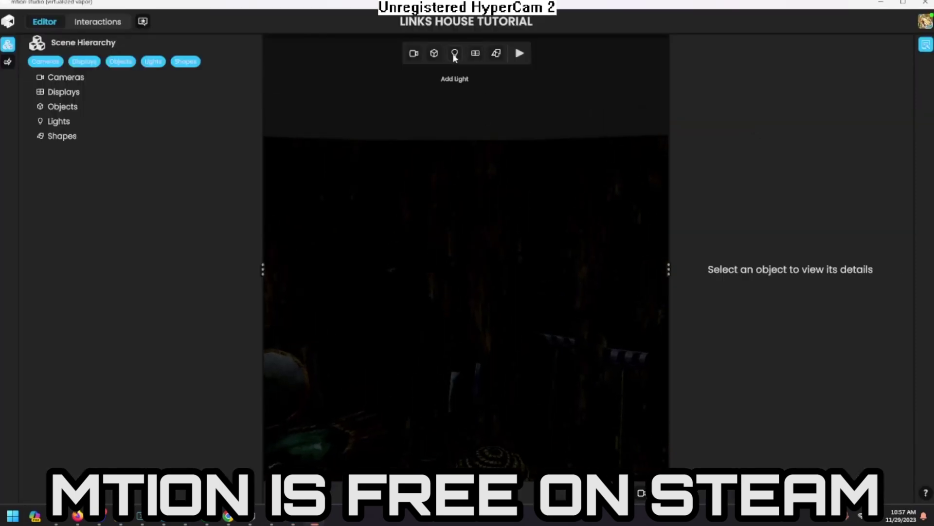
# Step: Add a point light inside the LINKS HOUSE TUTORIAL clubhouse and inspect the lit walls
pyautogui.click(455, 52)
pyautogui.moveTo(466, 221); pyautogui.dragTo(584, 224, button='right')
pyautogui.moveTo(466, 258); pyautogui.dragTo(637, 214, button='right')
pyautogui.press('w')
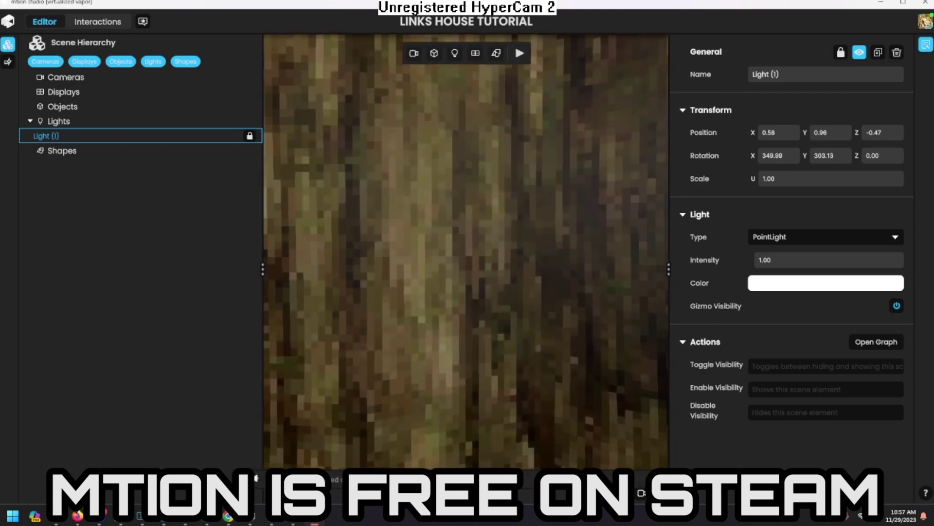
# Step: Add a display to the clubhouse and move it to the wooden wall at about X 0.84, Y 0.61, Z 1.00
pyautogui.moveTo(449, 206); pyautogui.dragTo(421, 201, button='right')
pyautogui.click(473, 53)
pyautogui.moveTo(466, 255); pyautogui.dragTo(524, 245, button='right')
pyautogui.press('a')
pyautogui.press('s')
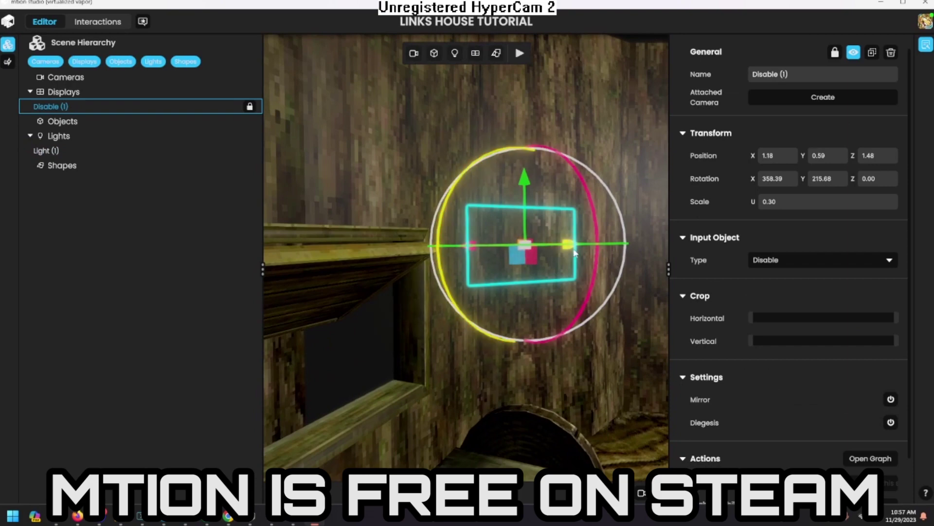
pyautogui.moveTo(574, 253); pyautogui.dragTo(724, 266)
pyautogui.press('d')
pyautogui.moveTo(576, 260)
pyautogui.mouseDown(button='right')
pyautogui.moveTo(632, 260)
pyautogui.moveTo(576, 260)
pyautogui.mouseUp(button='right')
# Step: Set the display's input type to Desktop Capture
pyautogui.click(786, 258)
pyautogui.click(778, 308)
pyautogui.click(781, 259)
pyautogui.click(783, 292)
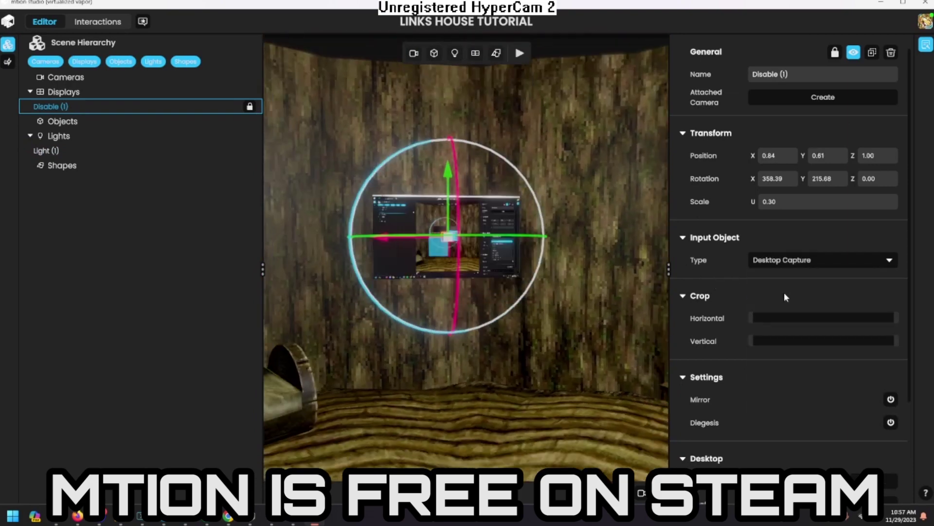
# Step: Search the asset browser for "chair" and add a GamerChair near the desktop display
pyautogui.moveTo(550, 155); pyautogui.dragTo(625, 219, button='right')
pyautogui.press('w')
pyautogui.click(494, 148)
pyautogui.click(434, 53)
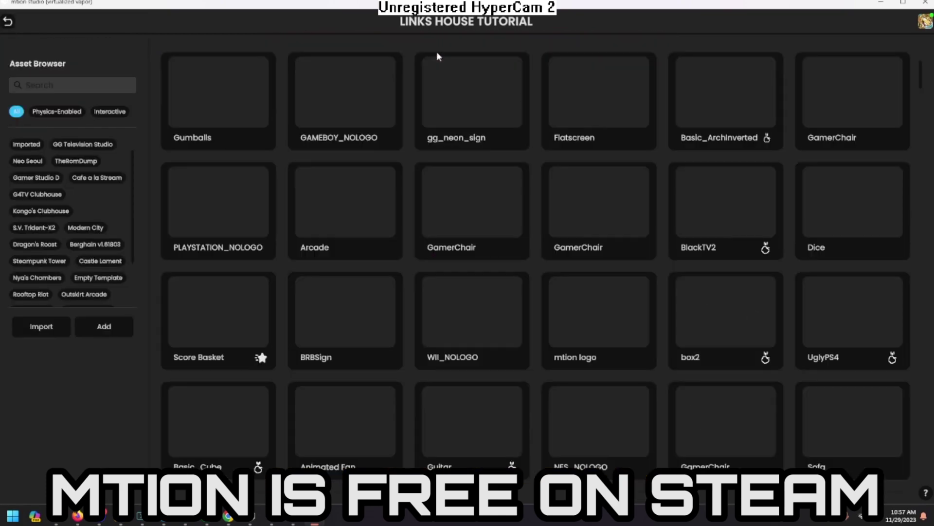
pyautogui.click(107, 87)
pyautogui.write('chair')
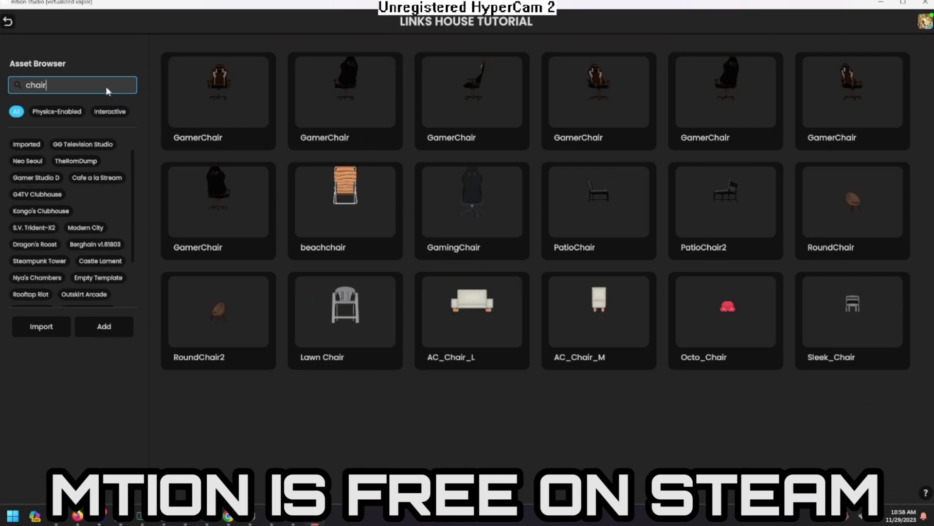
pyautogui.click(117, 326)
# Step: Lower the GamerChair to the floor at about Y -0.01 and rotate it to about 250 degrees around Y
pyautogui.moveTo(380, 313); pyautogui.dragTo(385, 356)
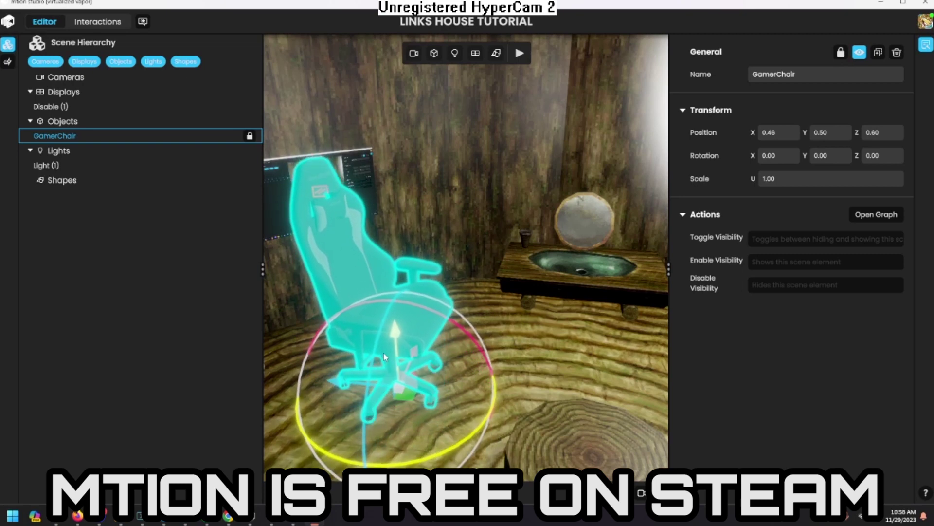
pyautogui.moveTo(397, 461); pyautogui.dragTo(784, 300)
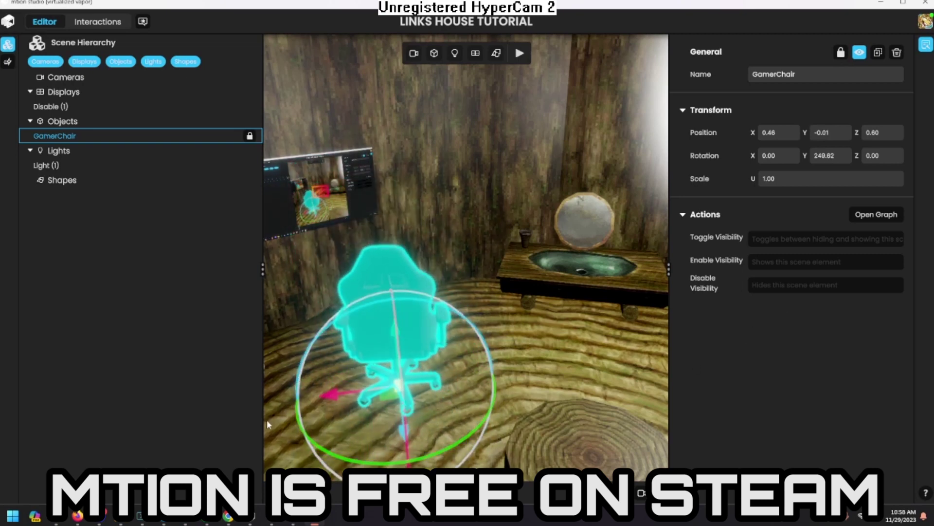
pyautogui.click(451, 249)
# Step: Add a camera view that frames the gamer chair and the desktop display on the wall
pyautogui.moveTo(450, 248); pyautogui.dragTo(518, 220, button='right')
pyautogui.press('w')
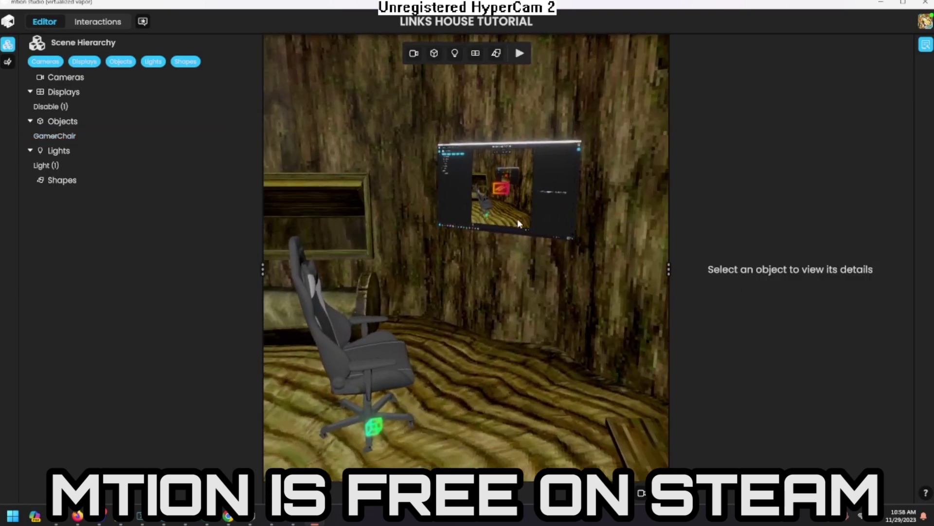
pyautogui.click(420, 53)
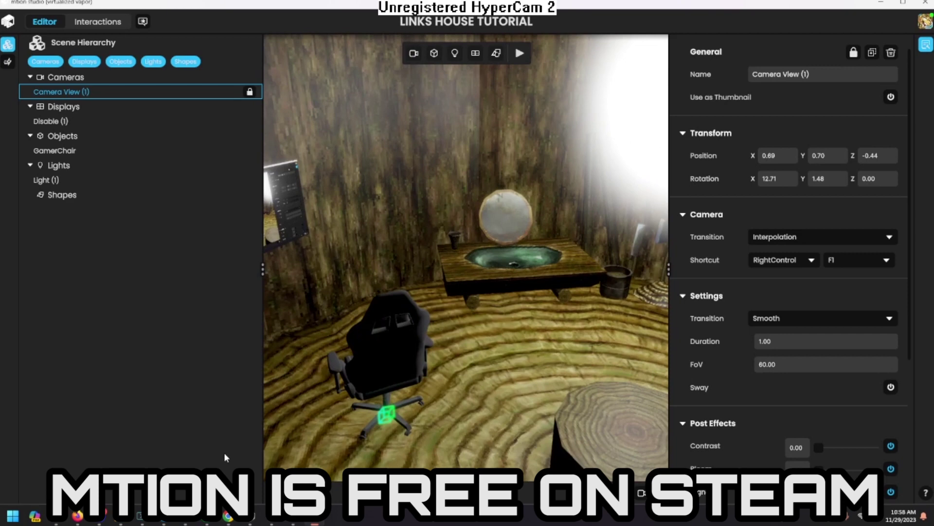
# Step: Show the new camera view in the mtion studio preview window and move that window over the scene hierarchy
pyautogui.click(274, 492)
pyautogui.moveTo(194, 67); pyautogui.dragTo(357, 165)
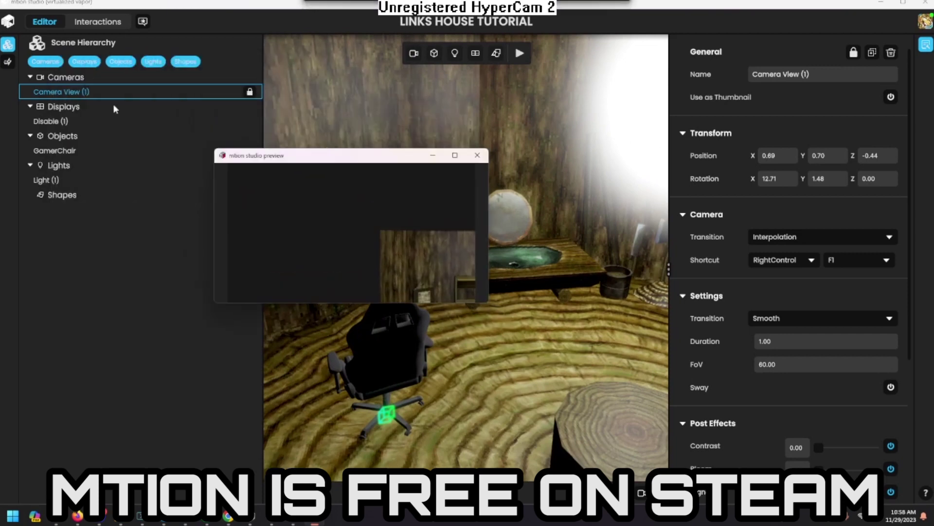
pyautogui.click(78, 96)
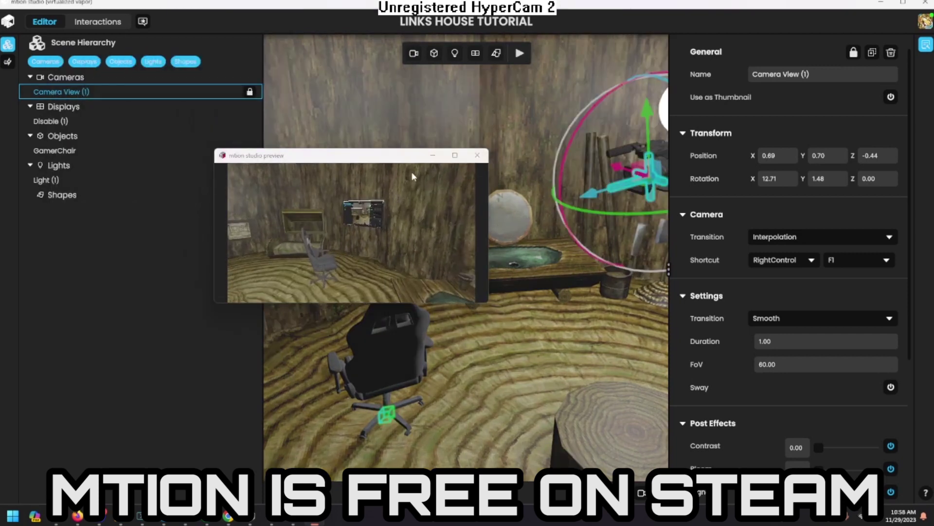
pyautogui.moveTo(369, 155); pyautogui.dragTo(211, 84)
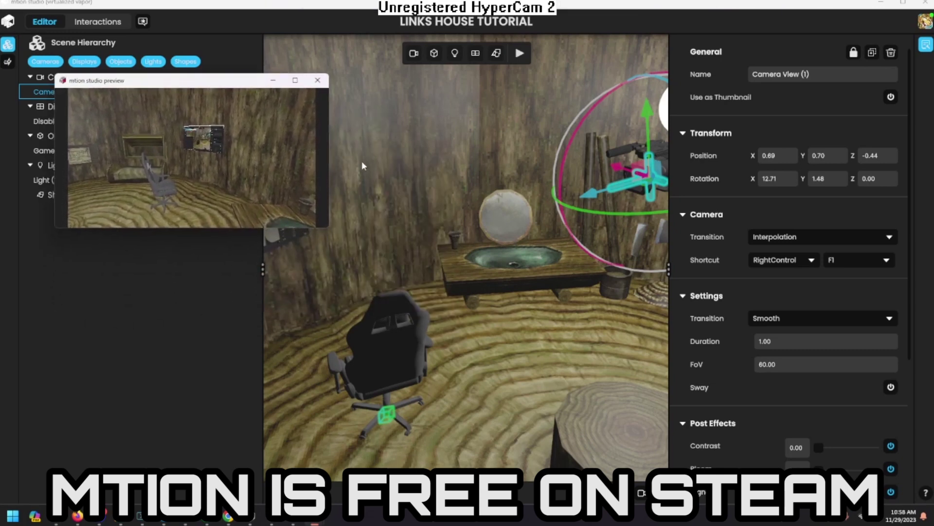